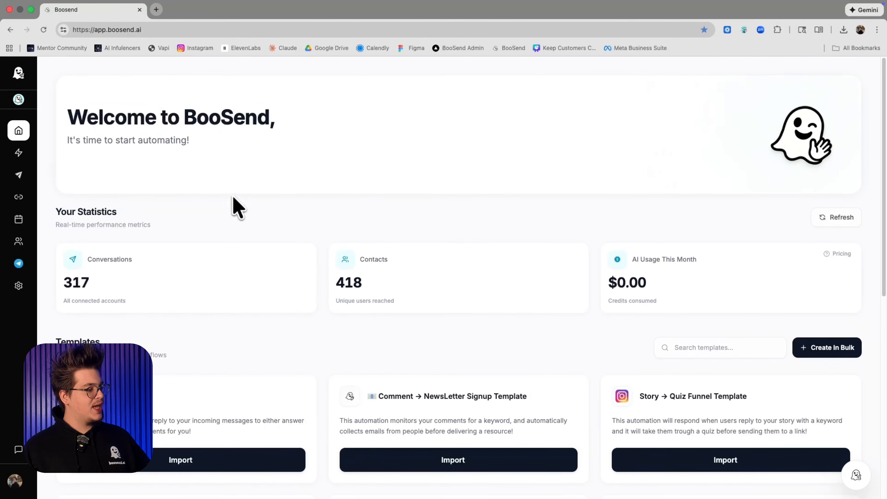
Open the Telegram bot management page in BooSend
mouse_move(32, 200)
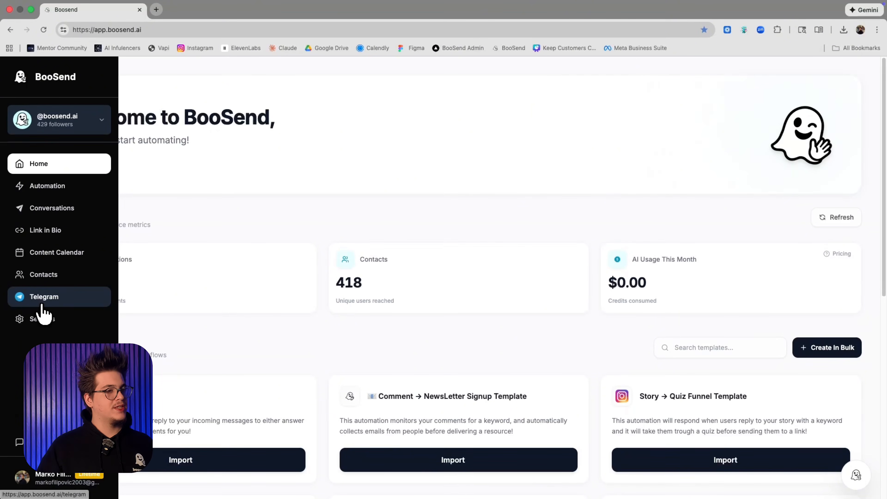
left_click(42, 305)
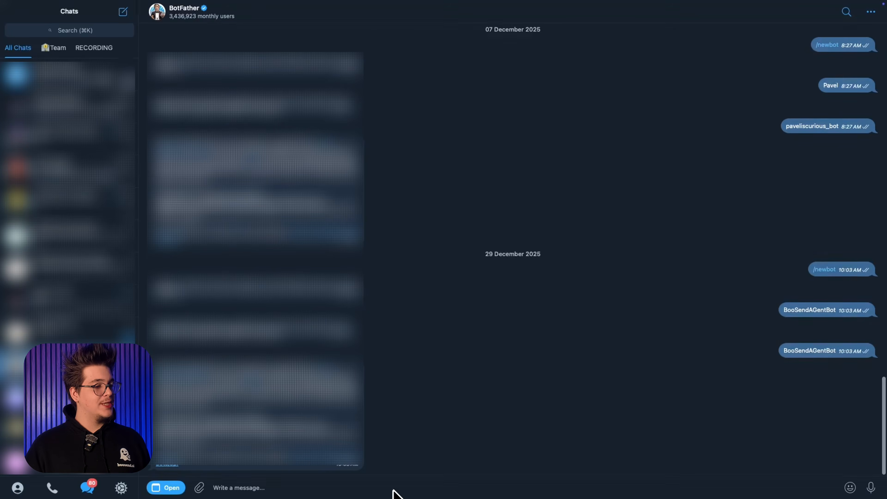
Switch to the BotFather chat in Telegram and create a new bot named "BotFor Video" with the username assistantforbooendvideo_bot
type("/new")
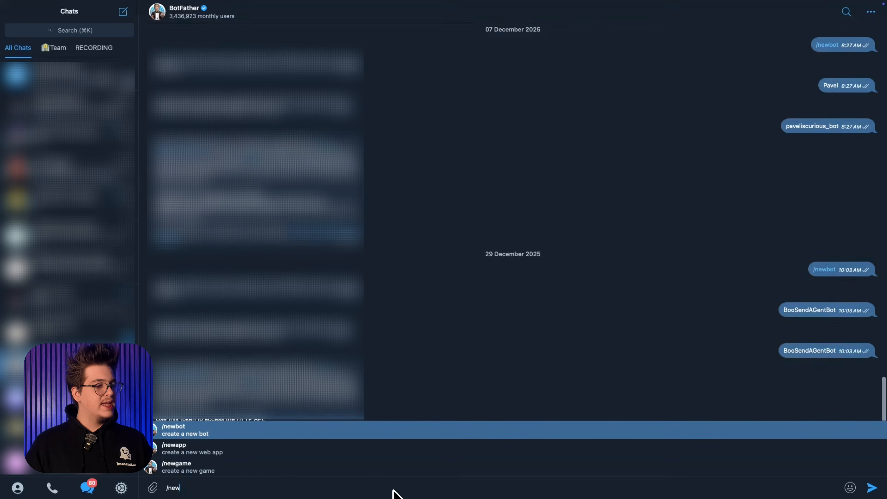
left_click(386, 433)
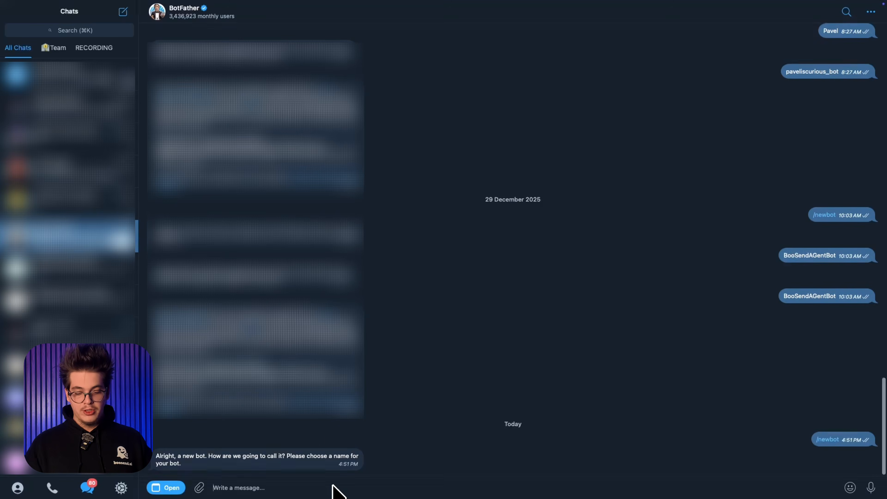
type("BotFor Video")
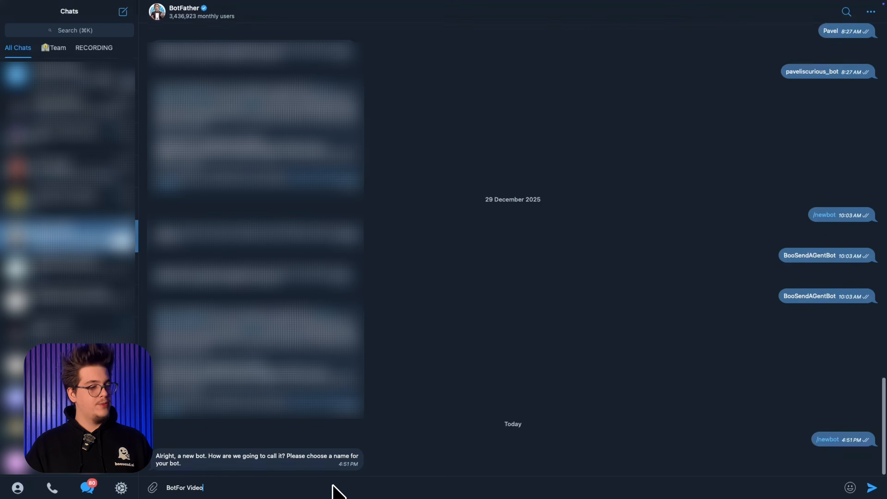
key("Return")
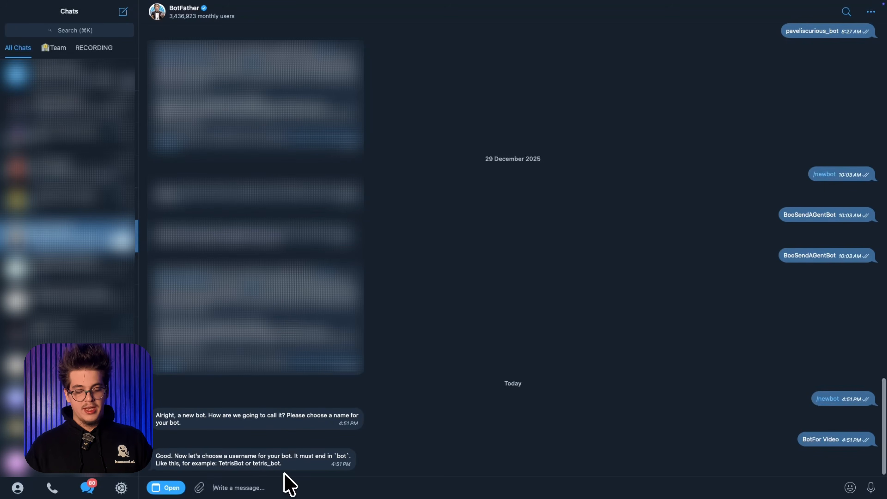
type("te")
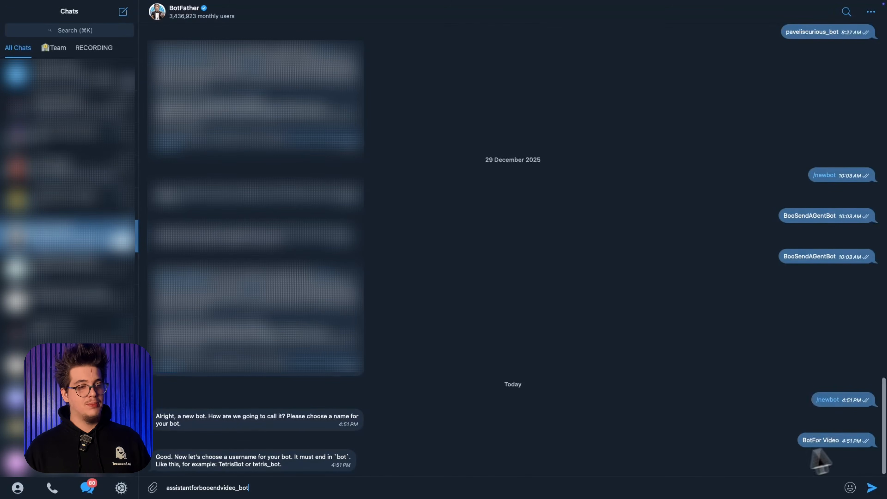
left_click(871, 489)
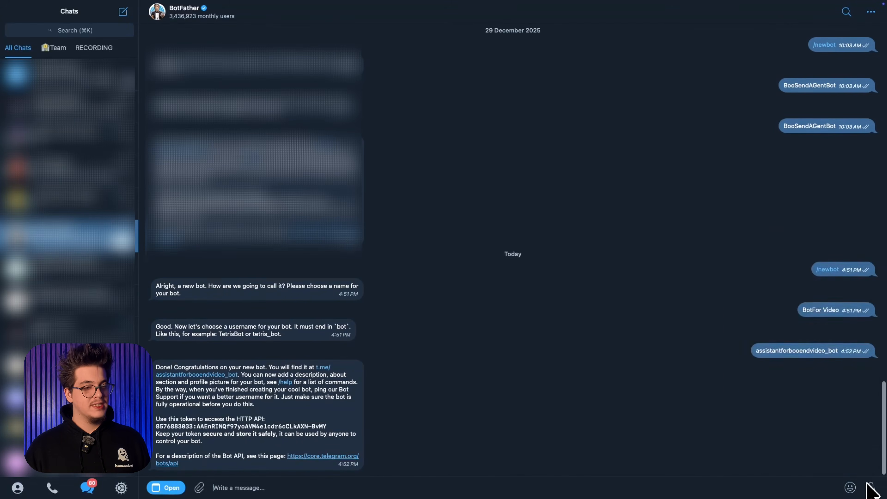
Copy the bot token issued by BotFather and use it to add a bot named "Bot FOr YT Video" in BooSend
mouse_move(849, 487)
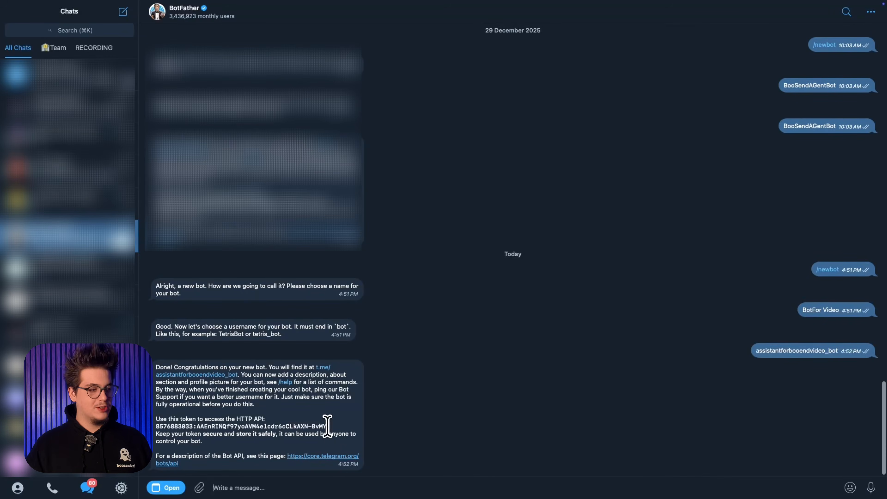
left_click_drag(328, 426, 157, 427)
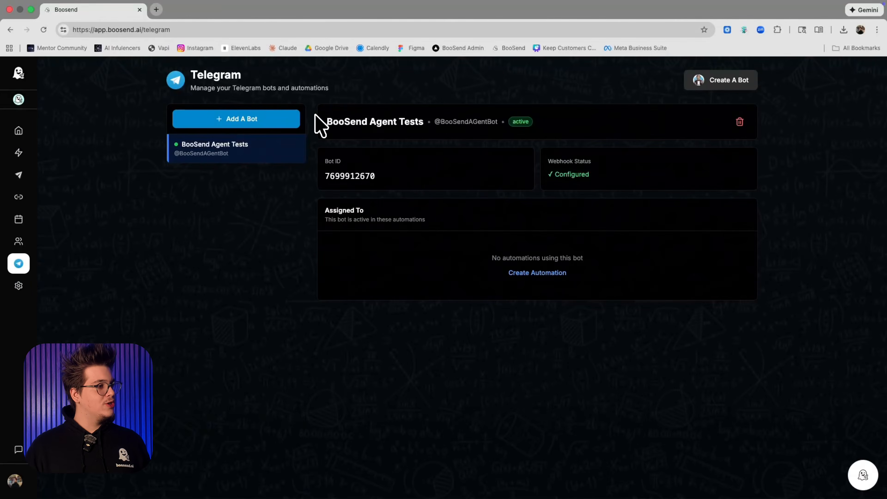
left_click(296, 119)
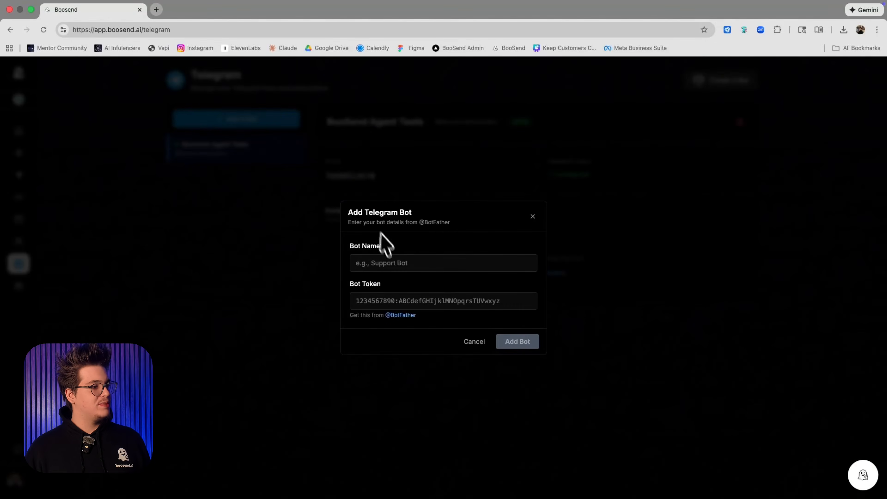
left_click(407, 300)
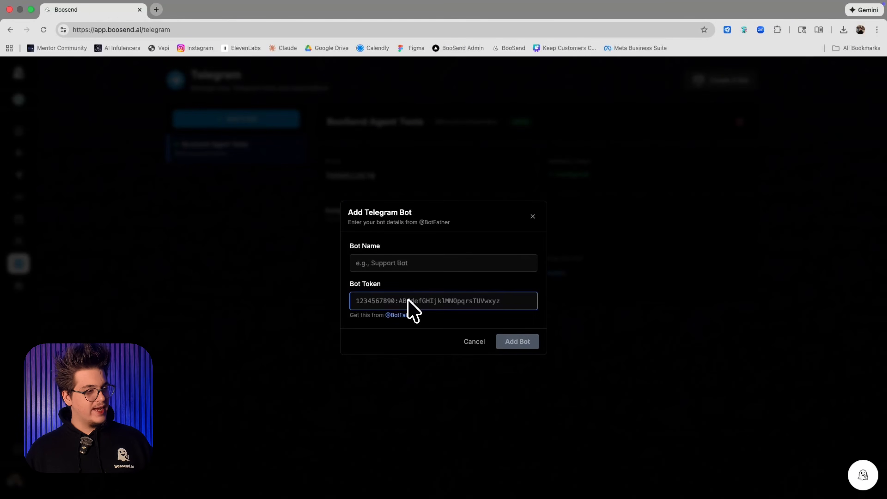
key("super+v")
left_click(409, 282)
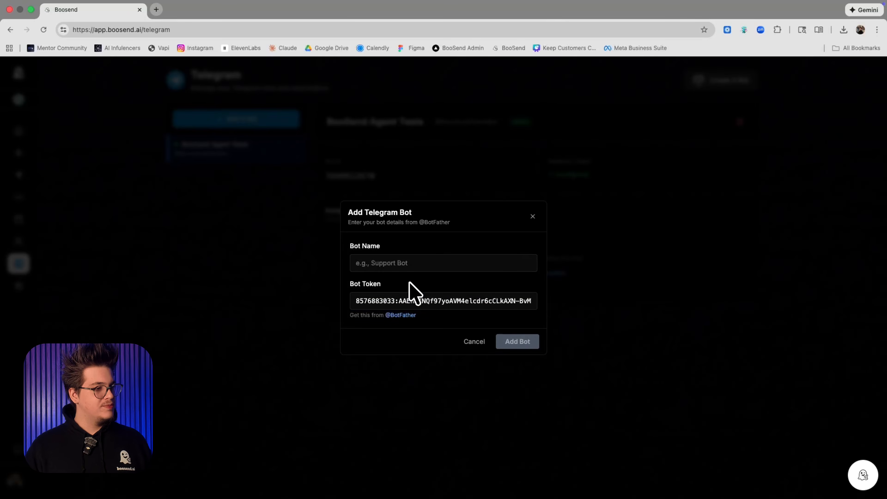
left_click(411, 268)
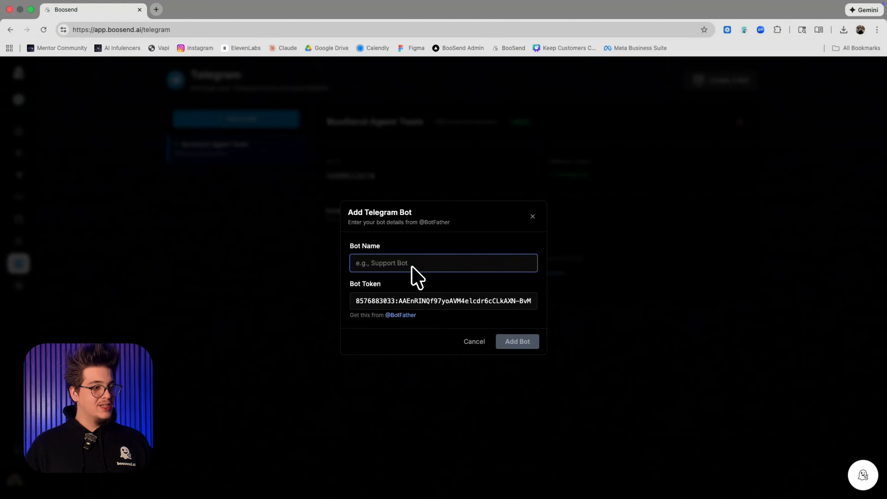
type("Bot FOr YT")
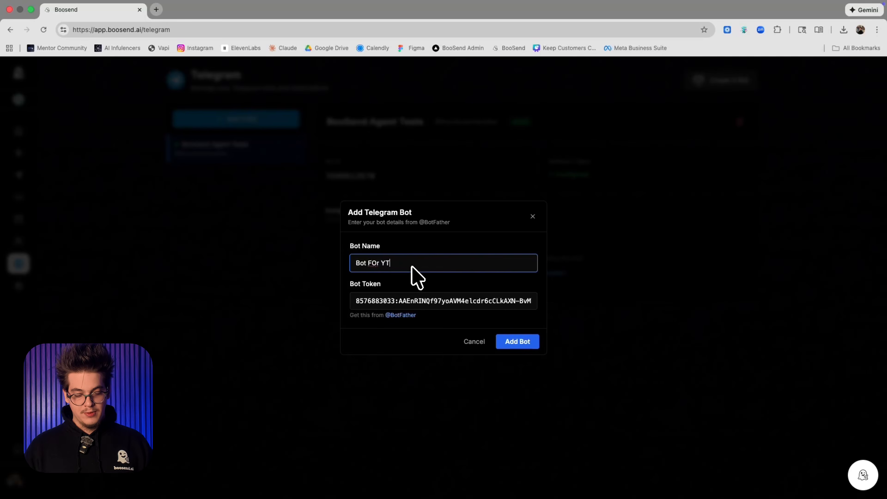
type(" Video")
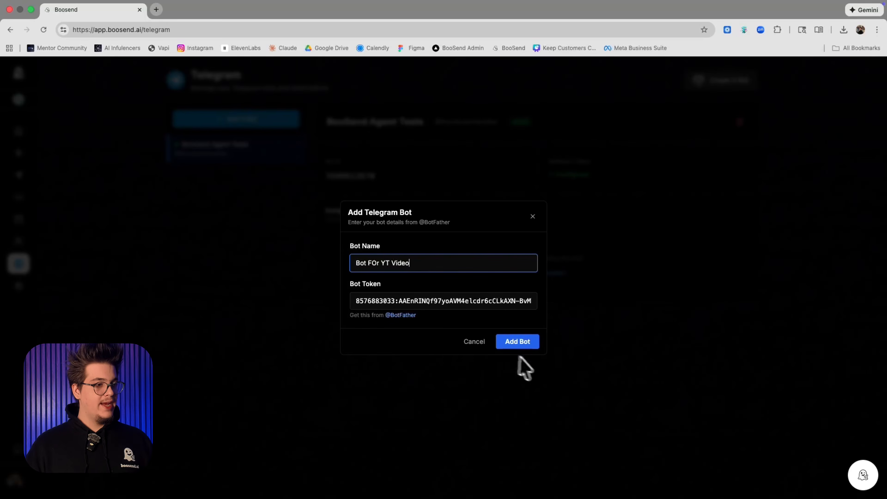
left_click(531, 345)
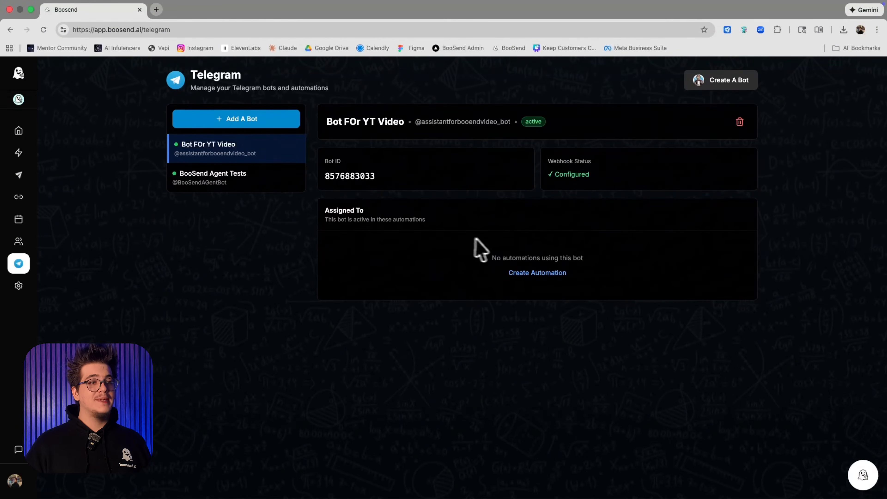
left_click(559, 276)
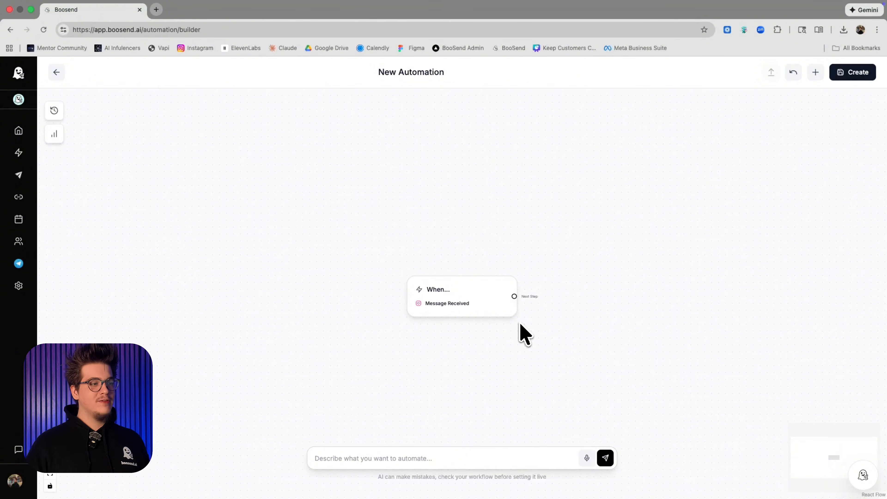
left_click(478, 298)
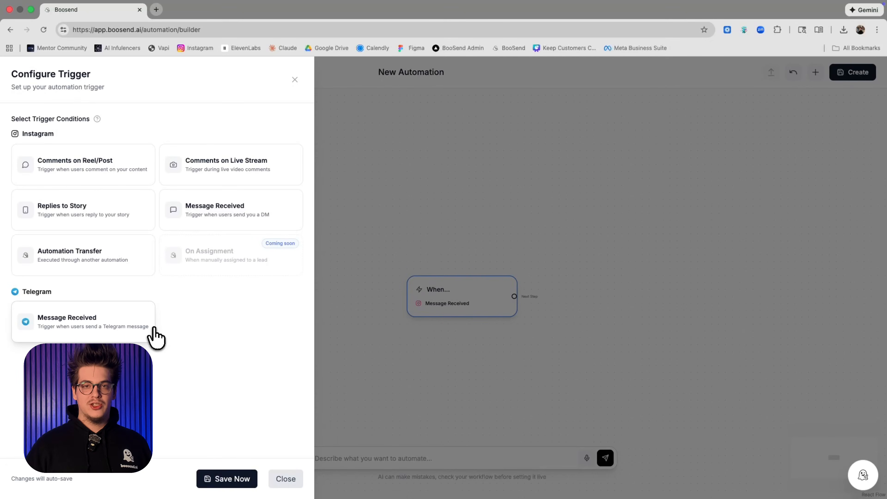
left_click(152, 329)
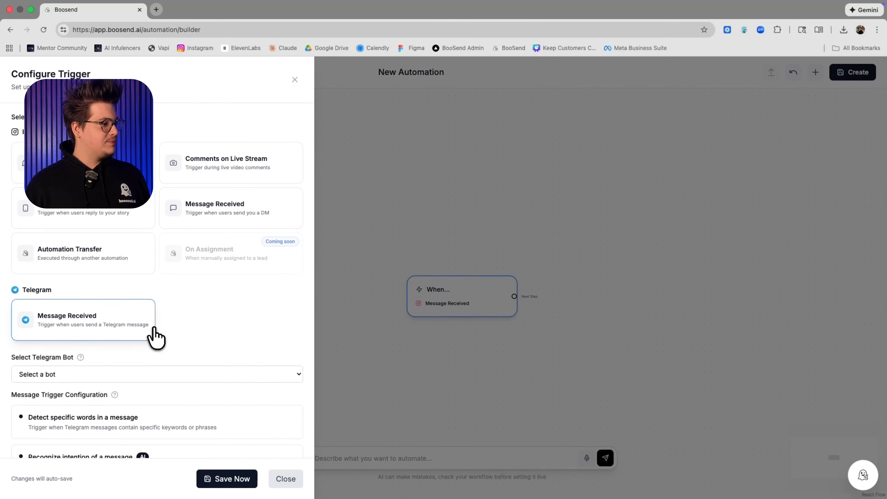
scroll(154, 337, "down", 1)
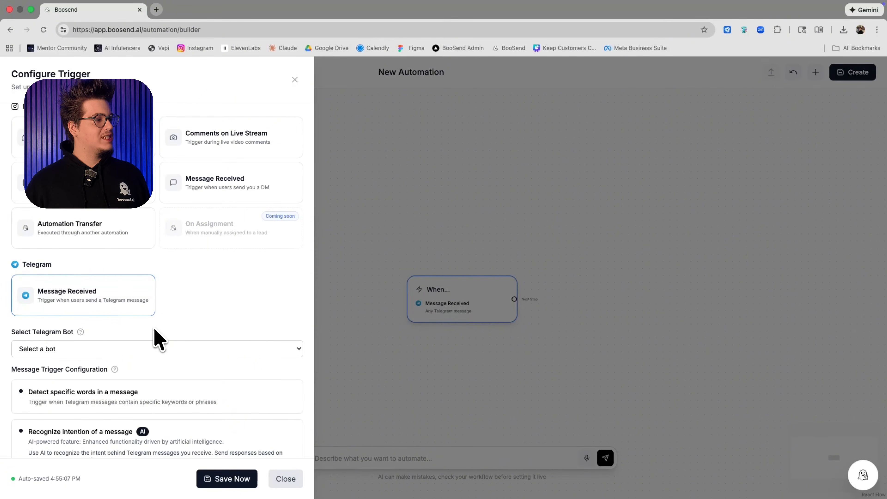
scroll(156, 339, "down", 1)
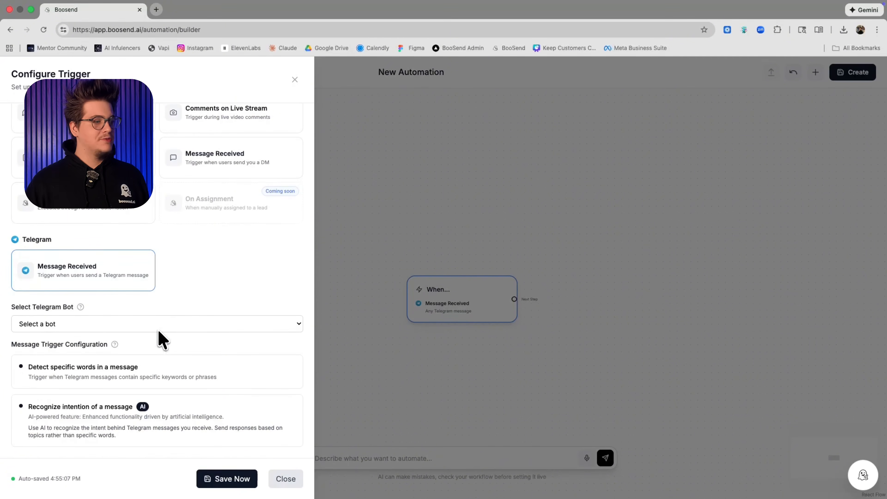
left_click(159, 328)
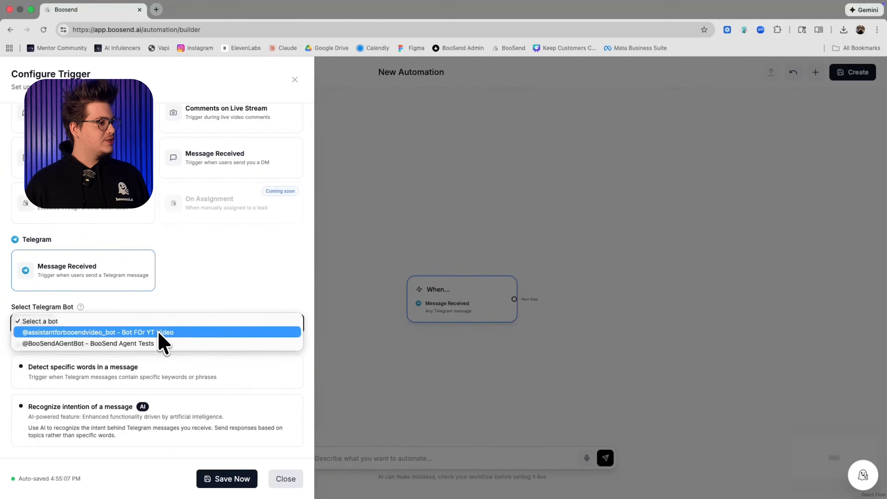
left_click(153, 332)
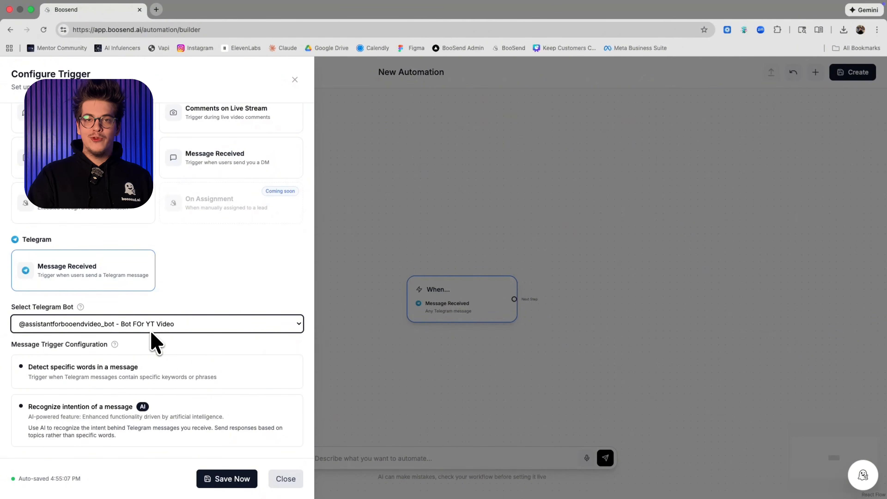
Make the trigger detect specific words in a message with the keyword YouTube, and save the trigger
left_click(150, 363)
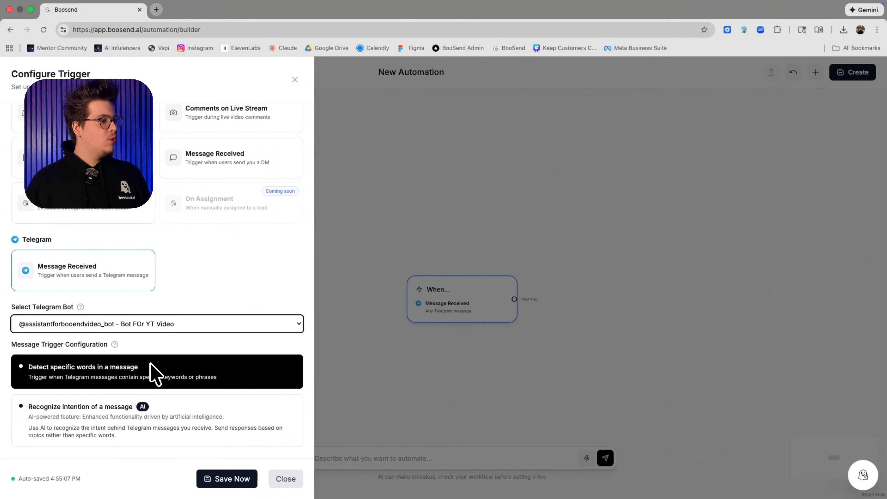
left_click(154, 398)
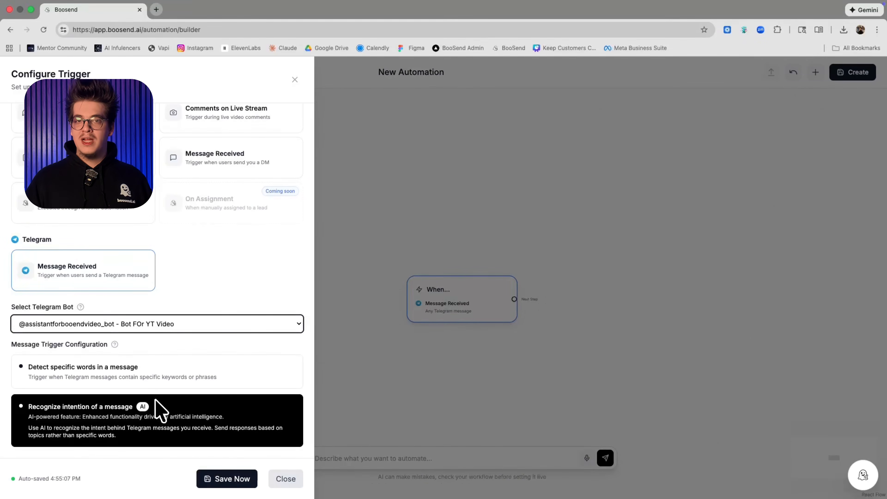
left_click(171, 384)
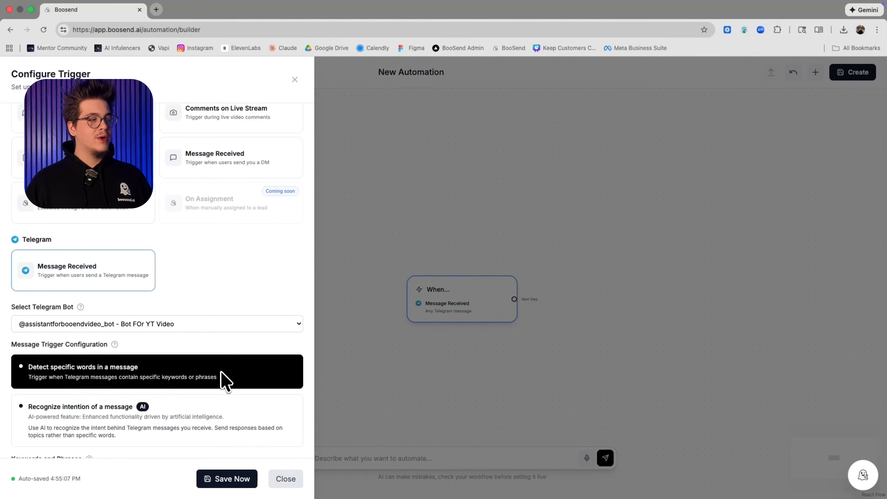
scroll(221, 377, "down", 2)
left_click(221, 435)
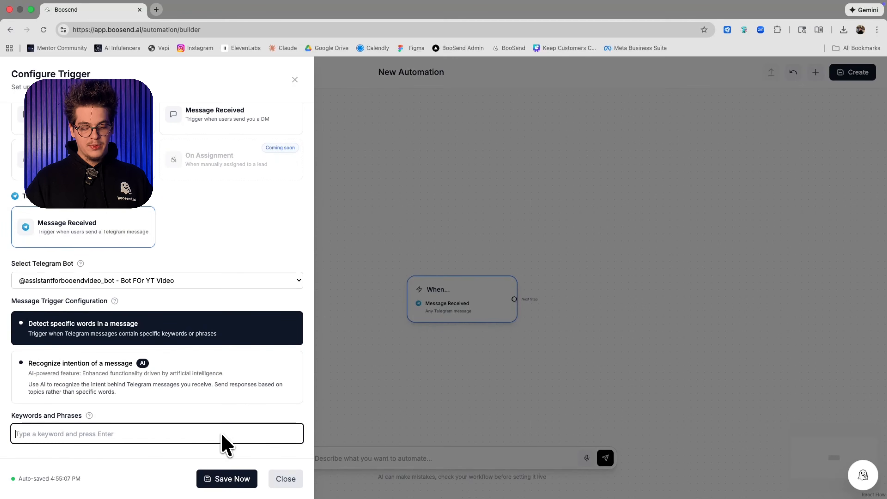
type("YouTube")
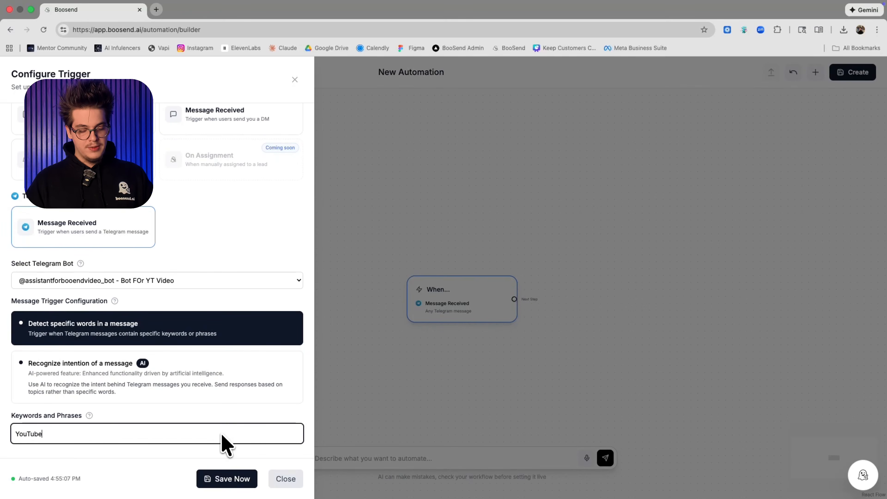
key("Return")
scroll(222, 442, "down", 1)
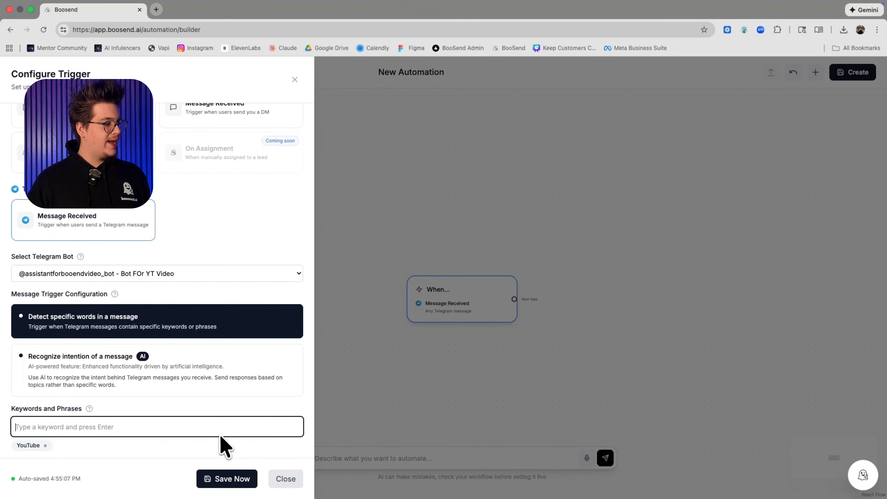
left_click(225, 481)
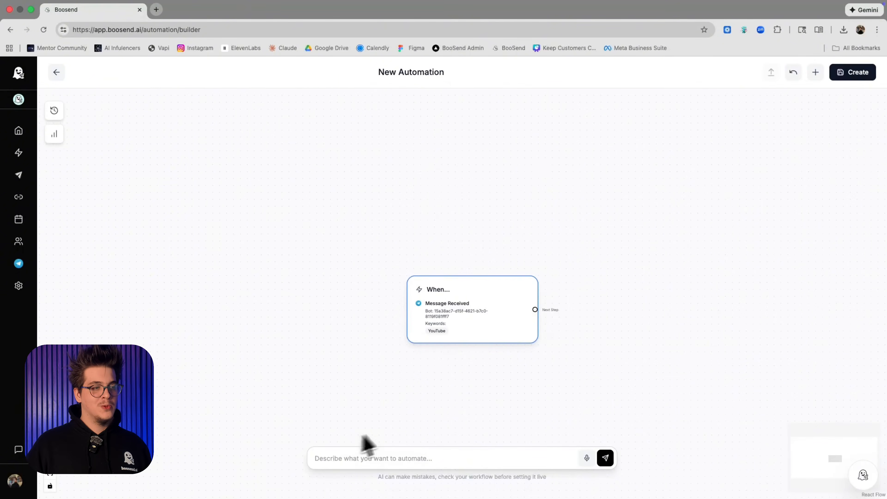
left_click(425, 403)
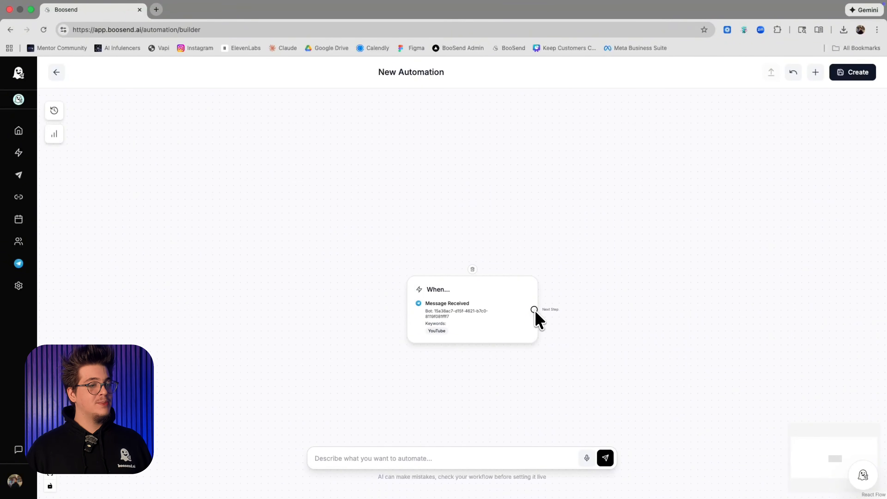
Connect a Telegram Send Message node after the trigger and open its message configuration
left_click_drag(534, 310, 626, 301)
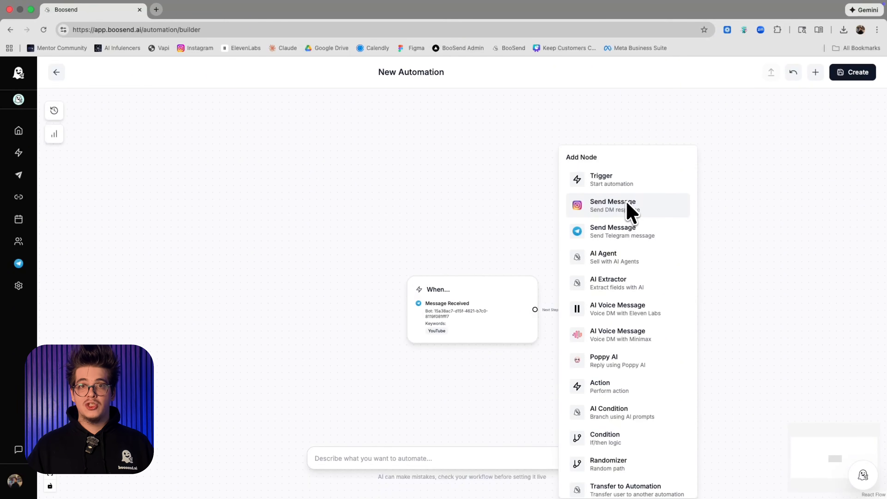
left_click(630, 236)
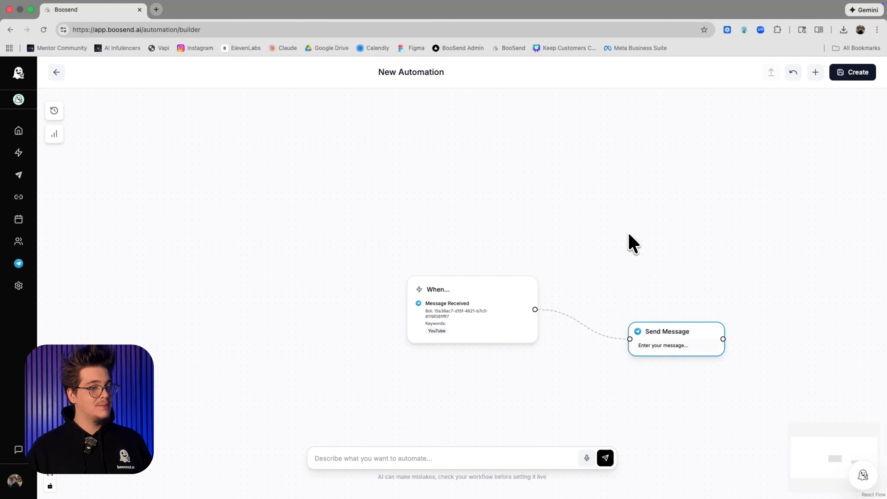
left_click(651, 351)
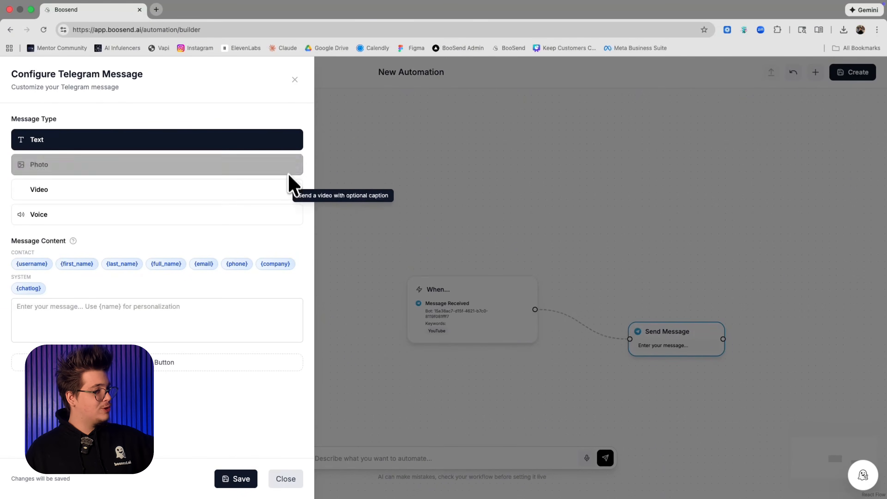
Examine the Telegram message types, the message content field and the action types offered for a new button
left_click(292, 215)
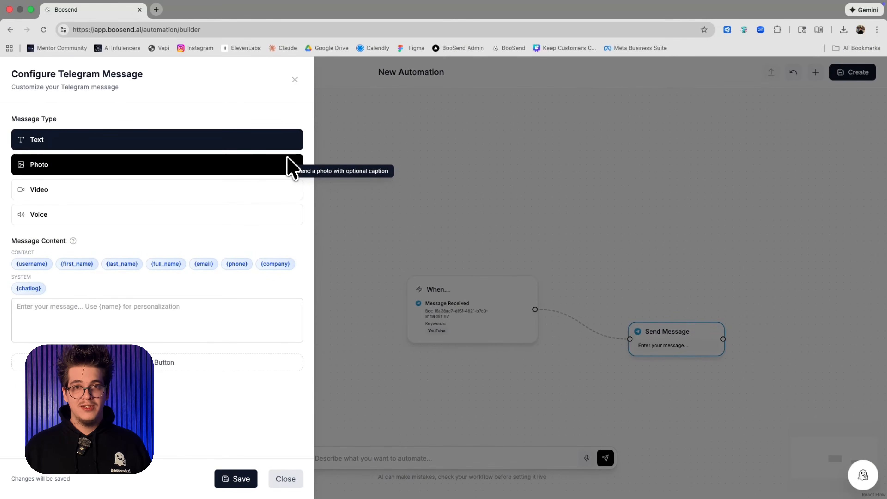
left_click(240, 307)
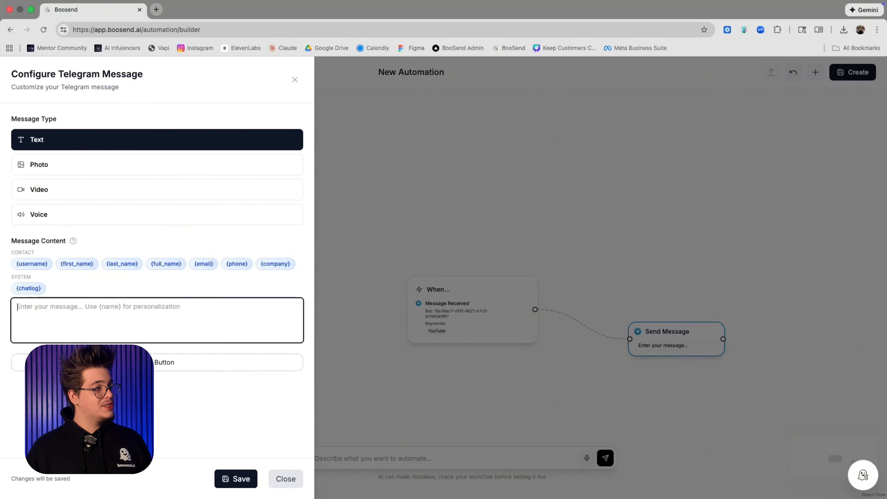
left_click(141, 362)
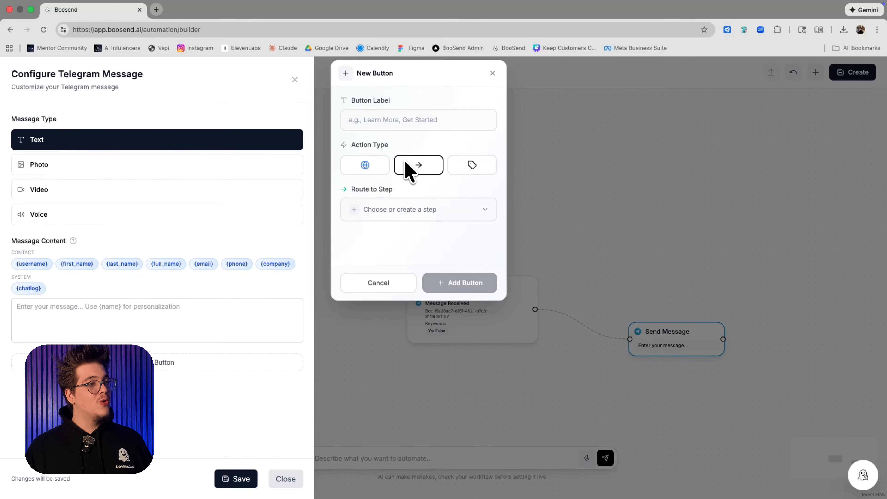
left_click(409, 171)
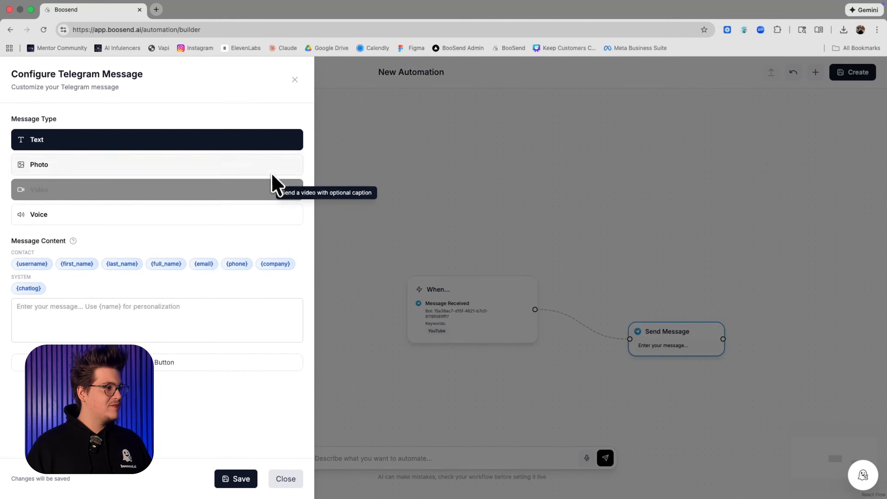
left_click(273, 185)
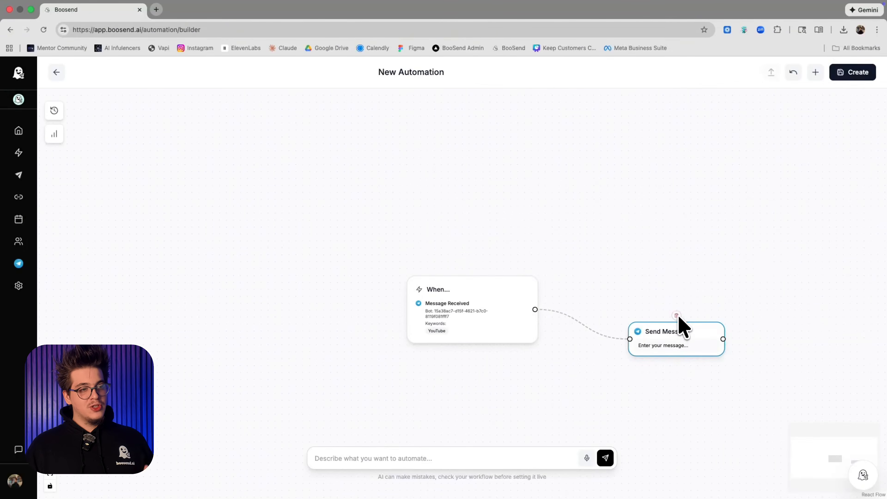
Remove the Telegram Send Message node and browse the node types that can follow the trigger
left_click(677, 315)
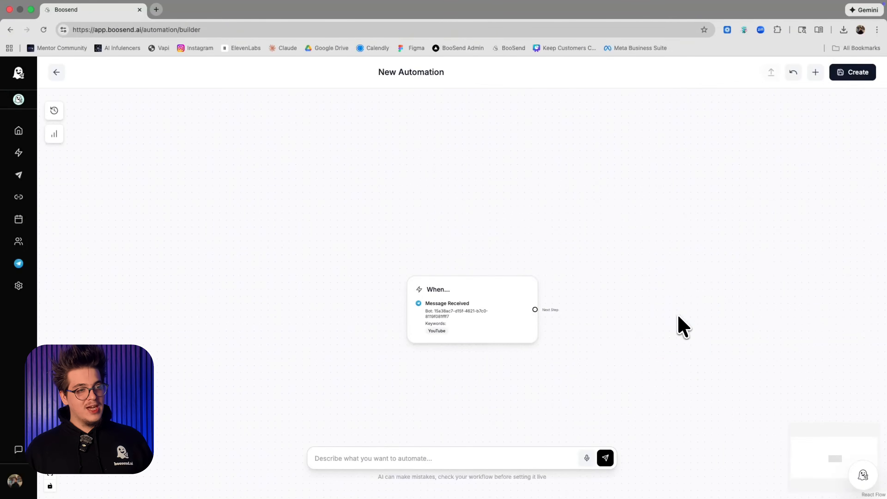
left_click(551, 311)
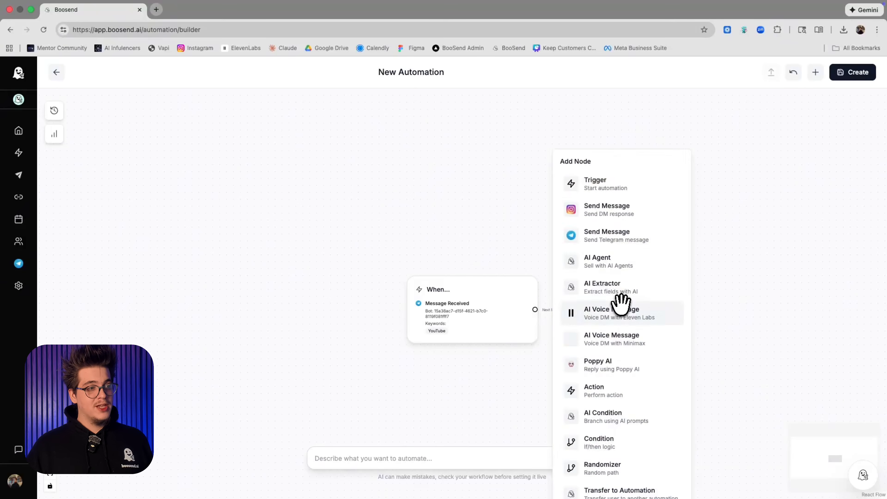
scroll(620, 301, "down", 1)
scroll(620, 301, "down", 3)
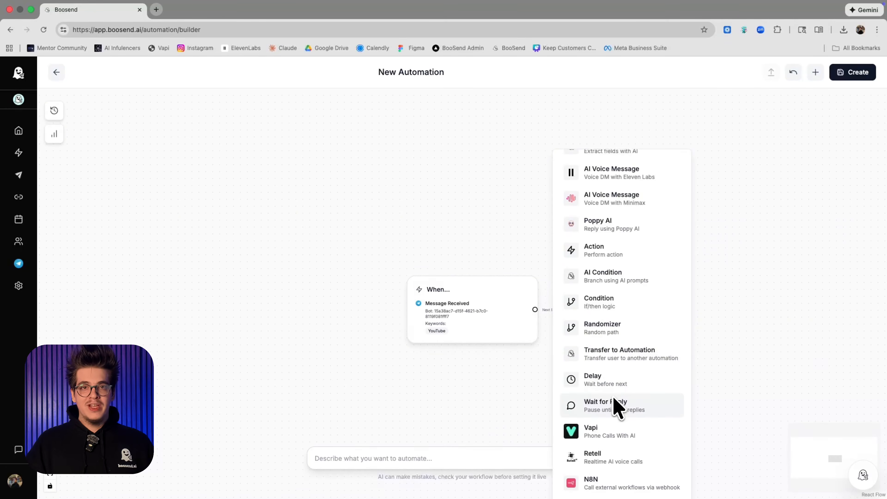
scroll(615, 407, "up", 5)
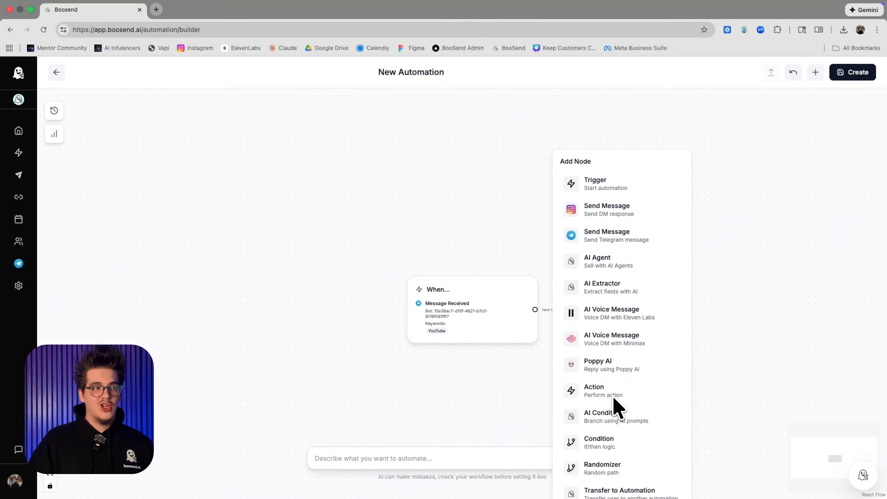